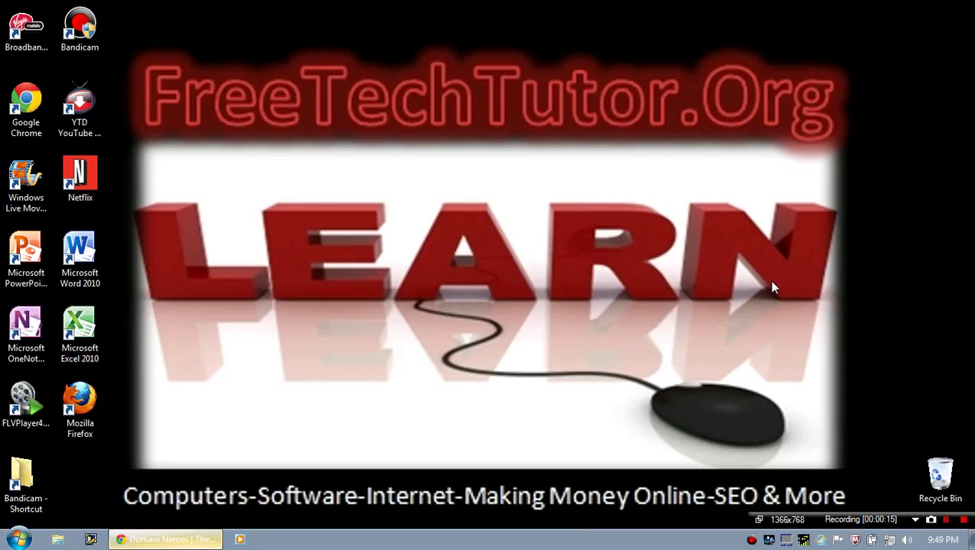
Bring the GoDaddy browser back and go to the My Account products overview
{"action": "left_click", "coordinate": [191, 541]}
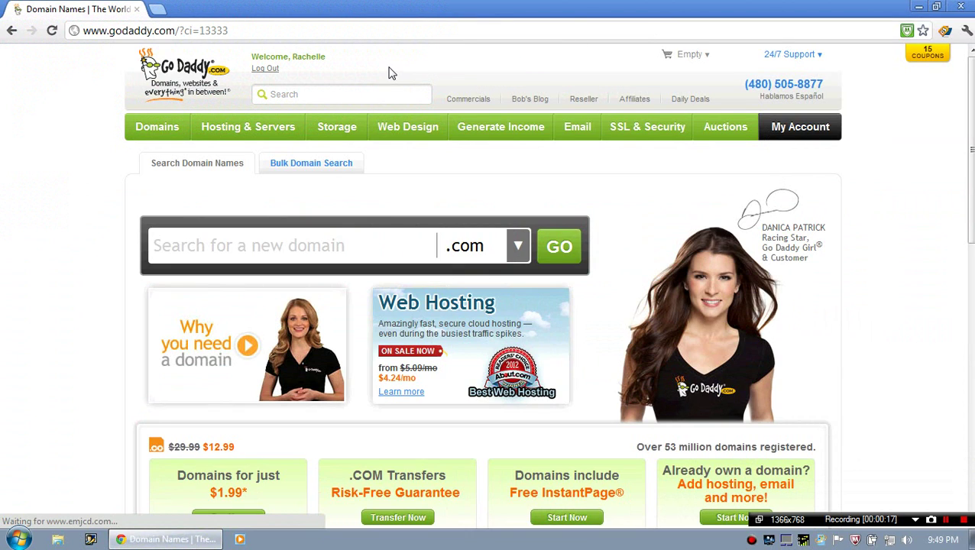
{"action": "double_click", "coordinate": [292, 57]}
{"action": "left_click_drag", "start_coordinate": [292, 57], "coordinate": [252, 61]}
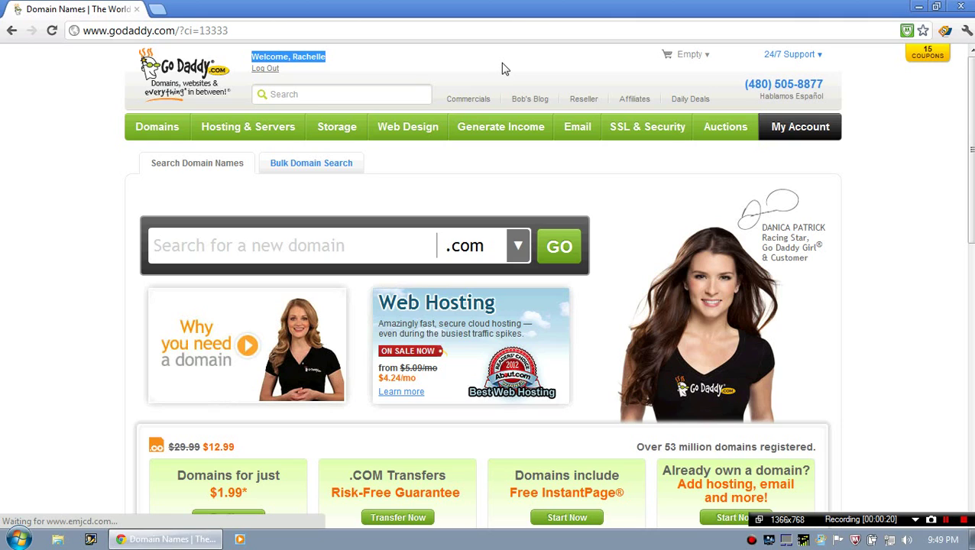
{"action": "left_click", "coordinate": [917, 167]}
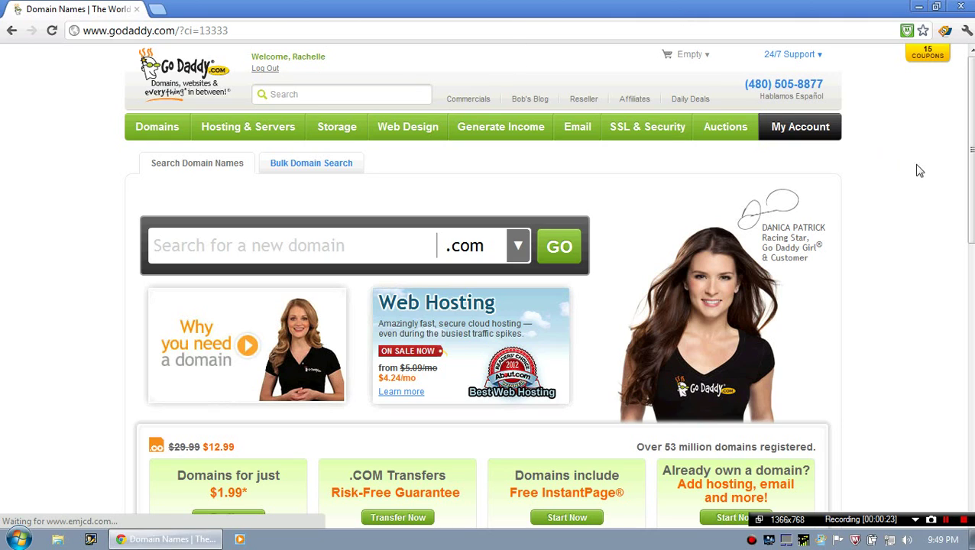
{"action": "left_click", "coordinate": [802, 134]}
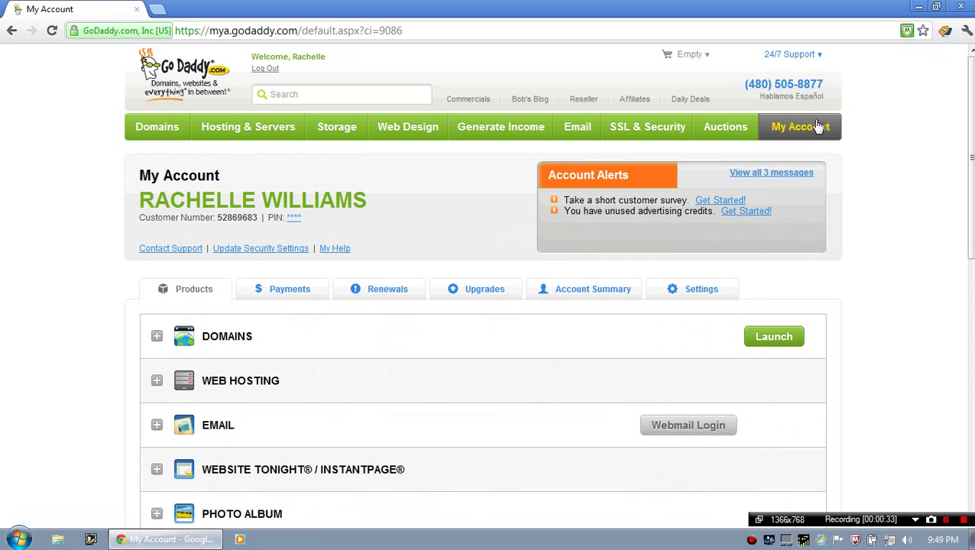
{"action": "scroll", "coordinate": [880, 169], "scroll_direction": "down", "scroll_amount": 2}
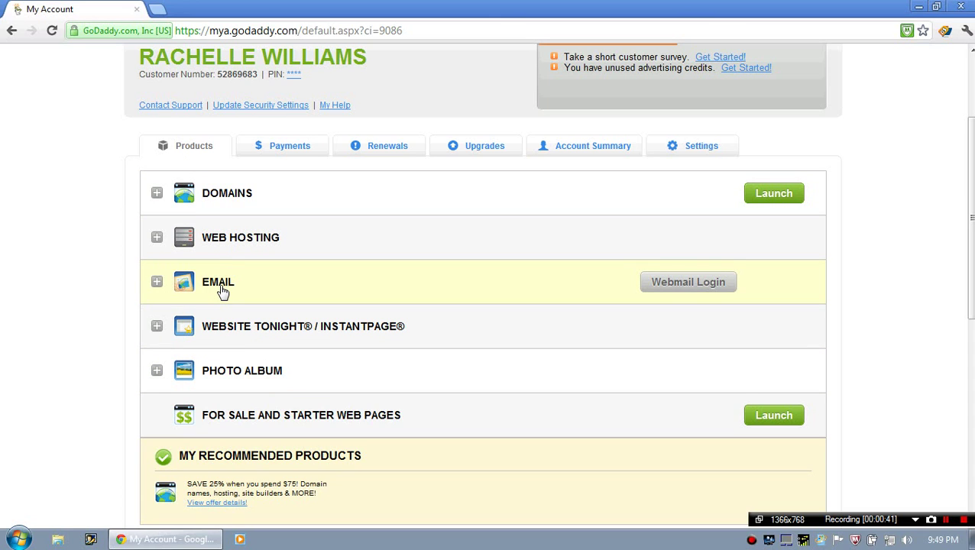
Expand EMAIL in the Products list and look over the existing personal email plan
{"action": "left_click", "coordinate": [156, 282]}
{"action": "scroll", "coordinate": [158, 284], "scroll_direction": "down", "scroll_amount": 3}
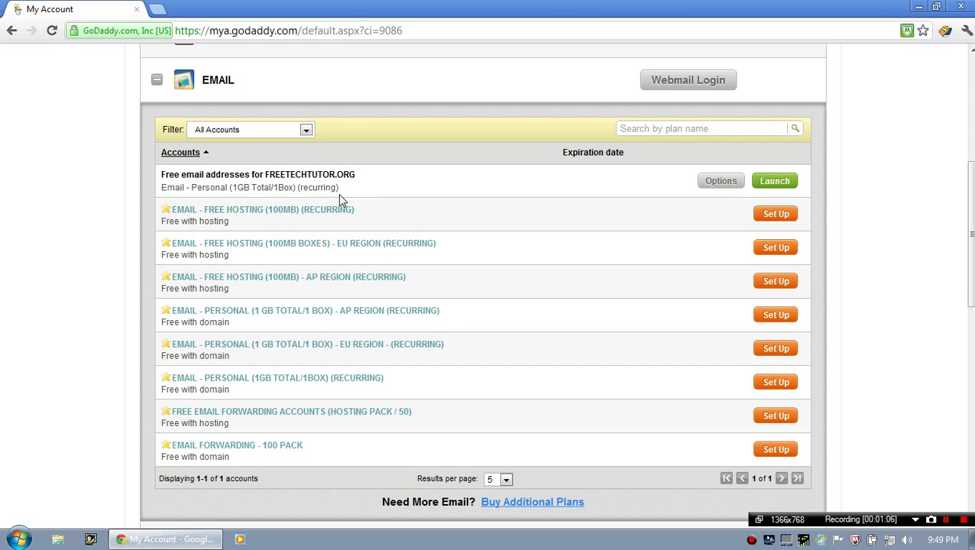
{"action": "mouse_move", "coordinate": [356, 188]}
{"action": "left_mouse_down"}
{"action": "mouse_move", "coordinate": [160, 188]}
{"action": "mouse_move", "coordinate": [143, 173]}
{"action": "left_mouse_up"}
{"action": "left_click", "coordinate": [90, 197]}
Review the free hosting email plans, including the EU and AP region ones
{"action": "scroll", "coordinate": [230, 267], "scroll_direction": "down", "scroll_amount": 1}
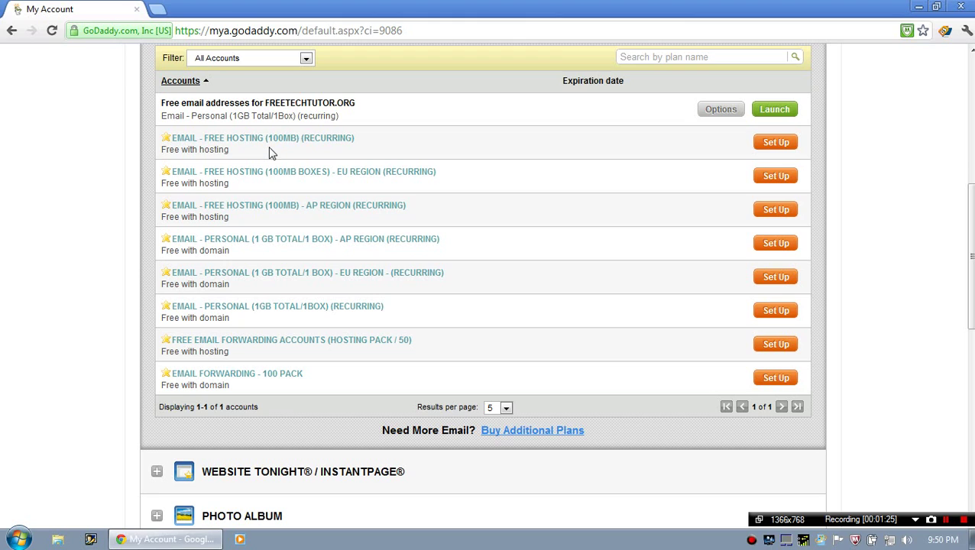
{"action": "left_click_drag", "start_coordinate": [483, 174], "coordinate": [382, 197]}
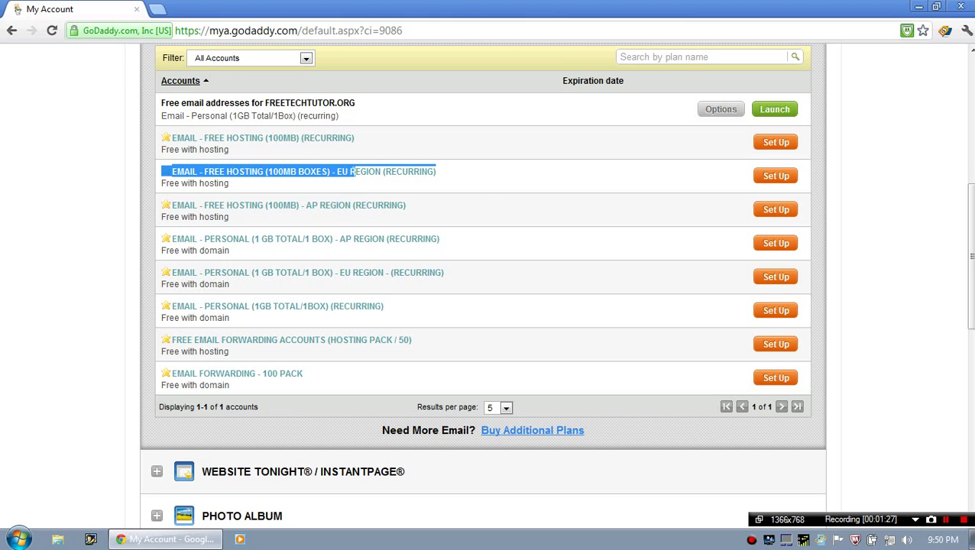
{"action": "triple_click", "coordinate": [464, 213]}
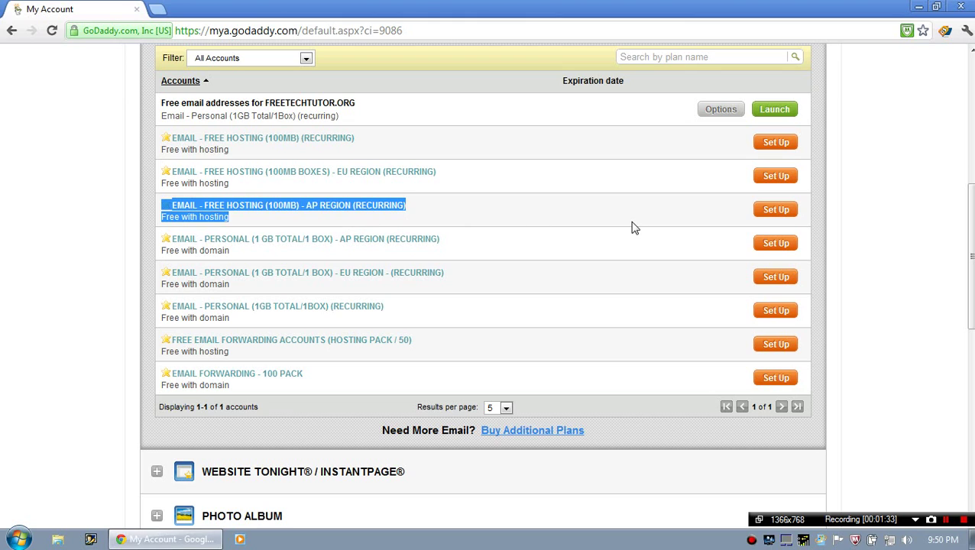
{"action": "left_click", "coordinate": [446, 144]}
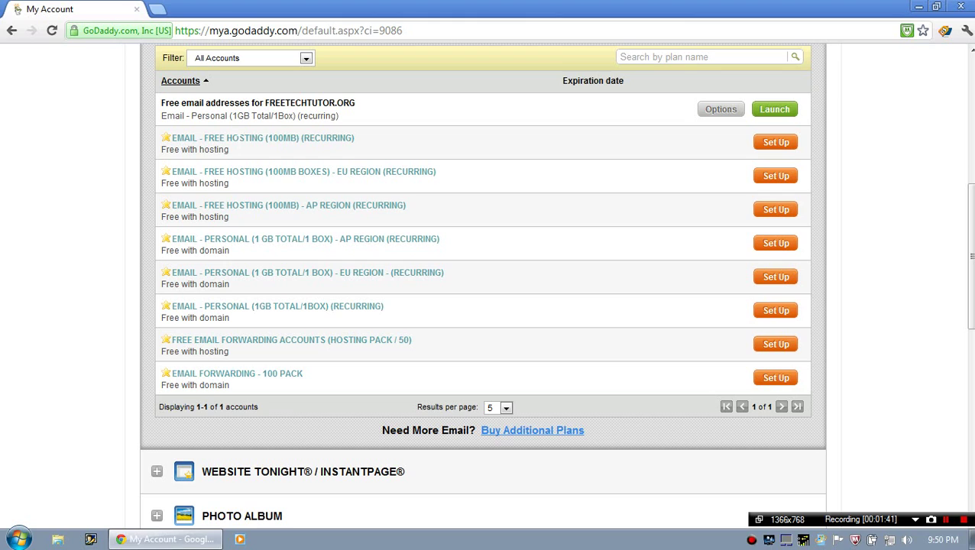
{"action": "left_click_drag", "start_coordinate": [161, 149], "coordinate": [229, 150]}
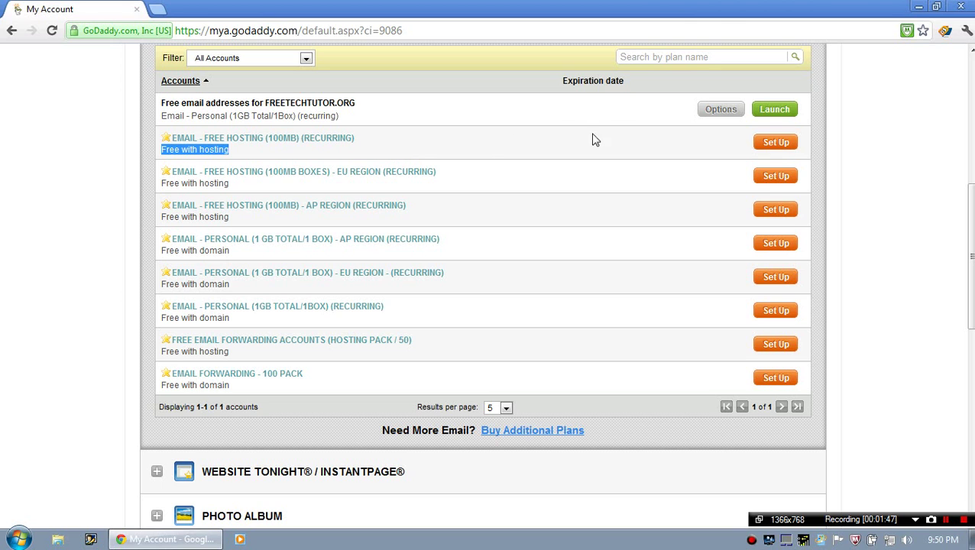
Set up the EMAIL - FREE HOSTING (100MB) plan linked to freetechtutor.org hosting
{"action": "left_click", "coordinate": [778, 142]}
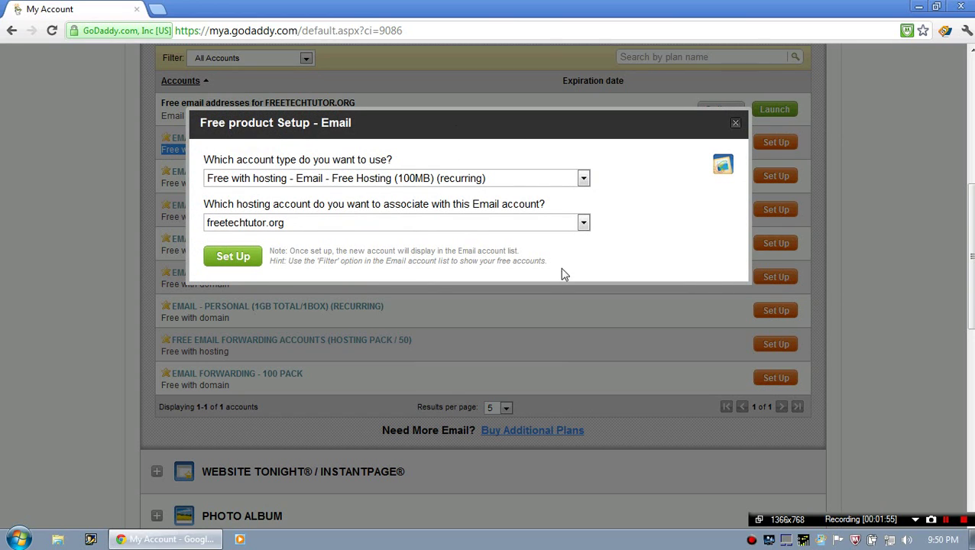
{"action": "left_click", "coordinate": [583, 223]}
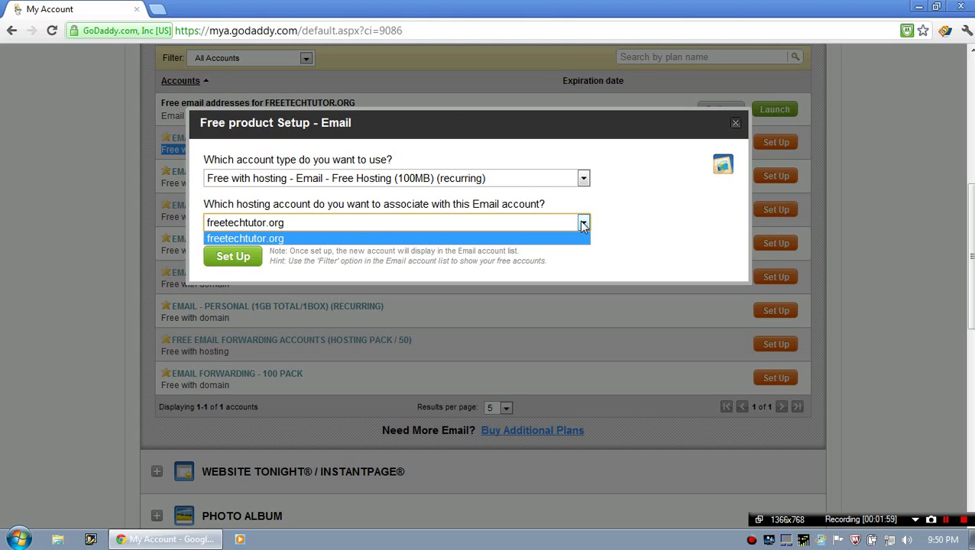
{"action": "left_click", "coordinate": [583, 223]}
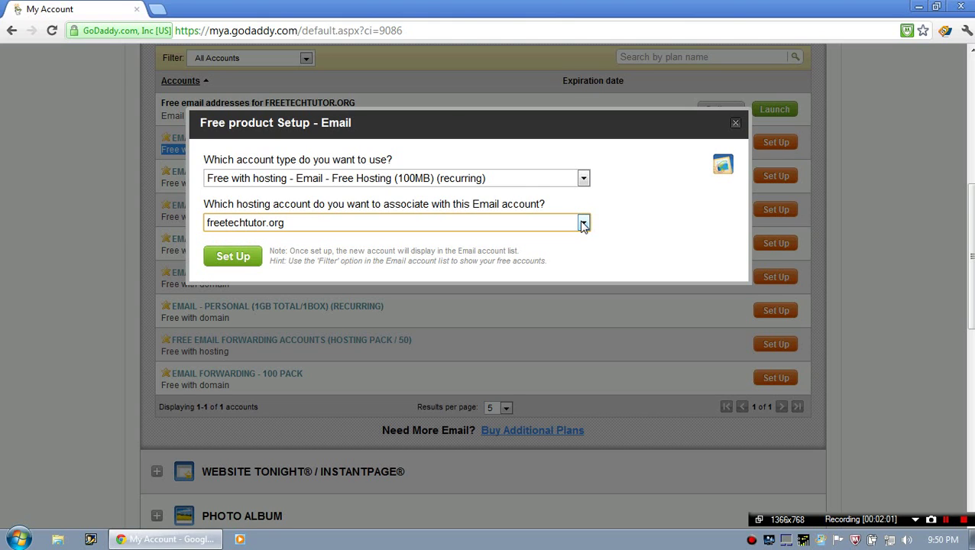
{"action": "left_click", "coordinate": [228, 256]}
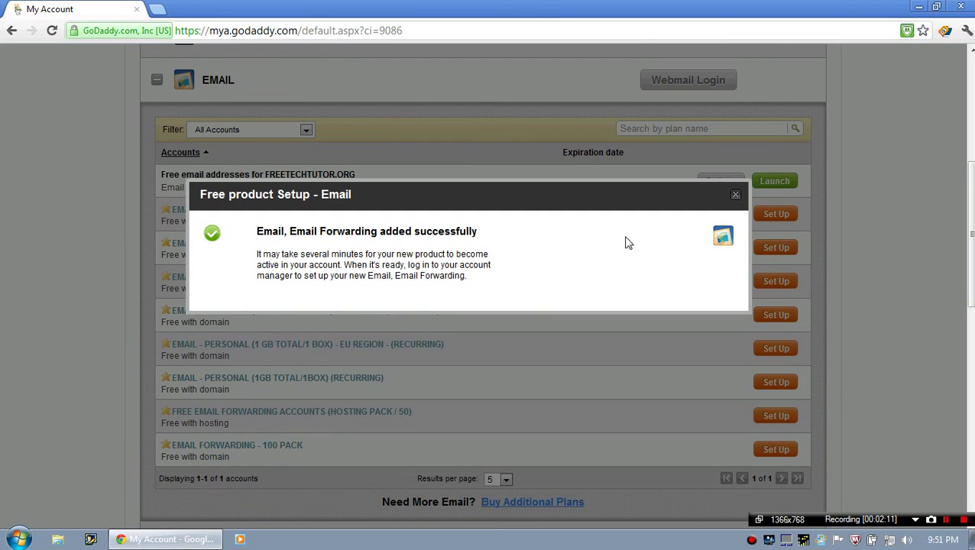
Dismiss the setup success message and reload the My Account overview
{"action": "left_click", "coordinate": [735, 195]}
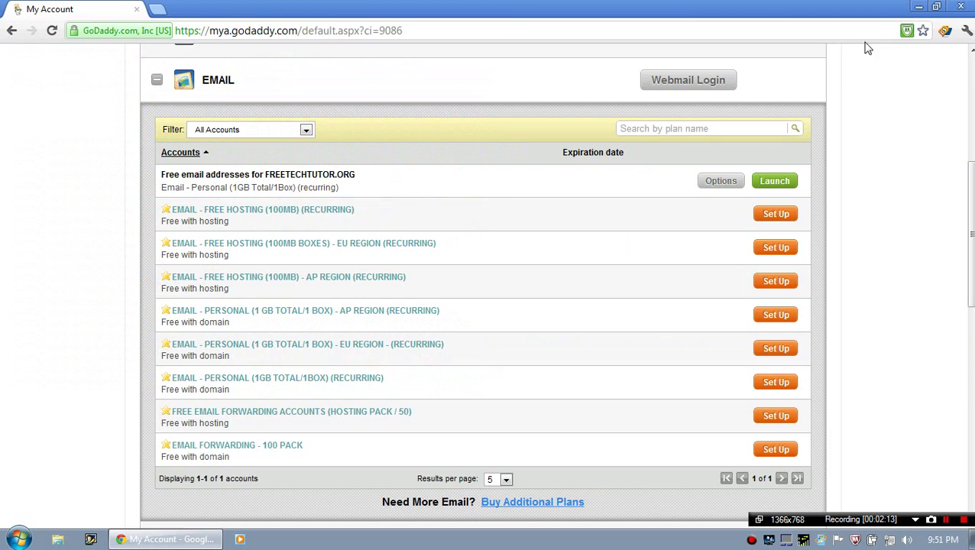
{"action": "left_click", "coordinate": [157, 79]}
{"action": "scroll", "coordinate": [161, 76], "scroll_direction": "up", "scroll_amount": 5}
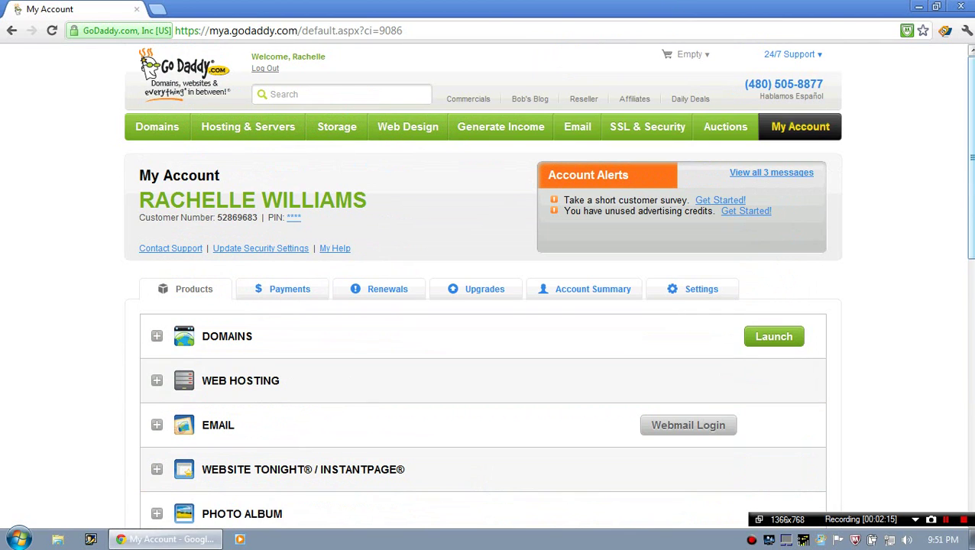
{"action": "left_click", "coordinate": [814, 132]}
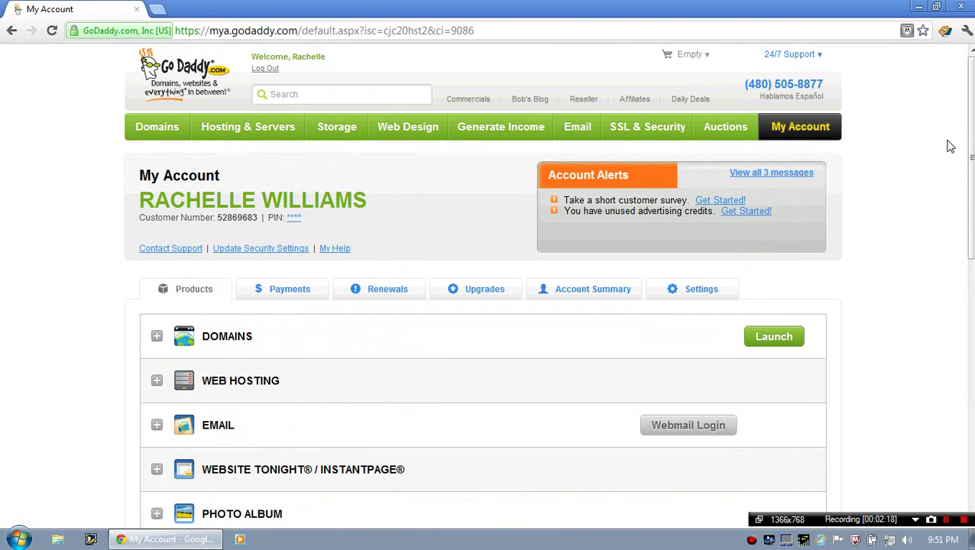
Expand EMAIL again and check the new free 100MB plan's storage and expiry details
{"action": "scroll", "coordinate": [892, 157], "scroll_direction": "down", "scroll_amount": 1}
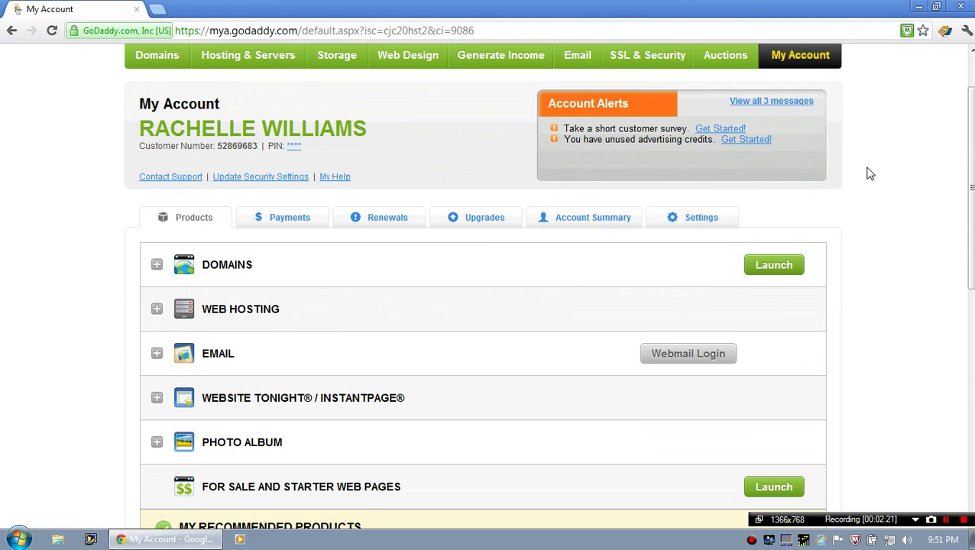
{"action": "scroll", "coordinate": [887, 293], "scroll_direction": "down", "scroll_amount": 1}
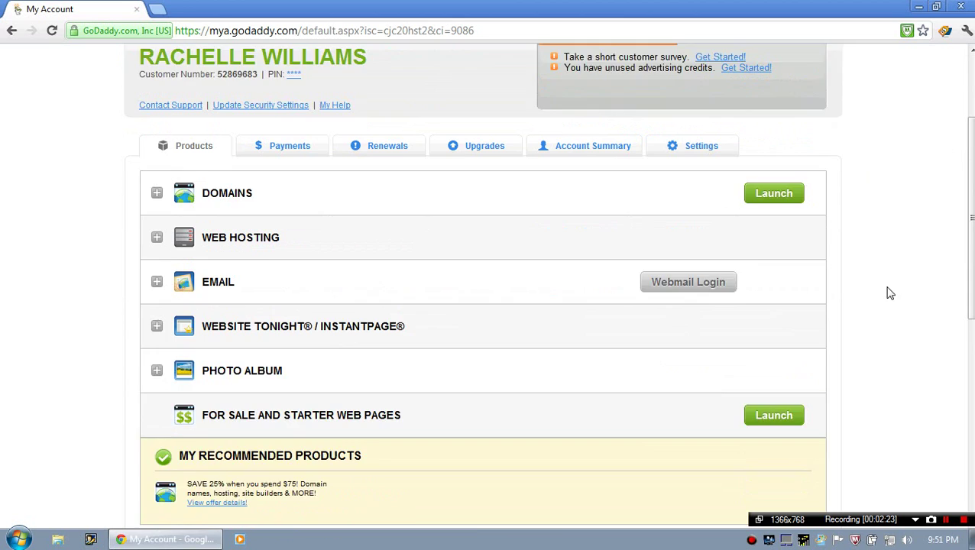
{"action": "scroll", "coordinate": [888, 293], "scroll_direction": "down", "scroll_amount": 1}
{"action": "left_click", "coordinate": [155, 211]}
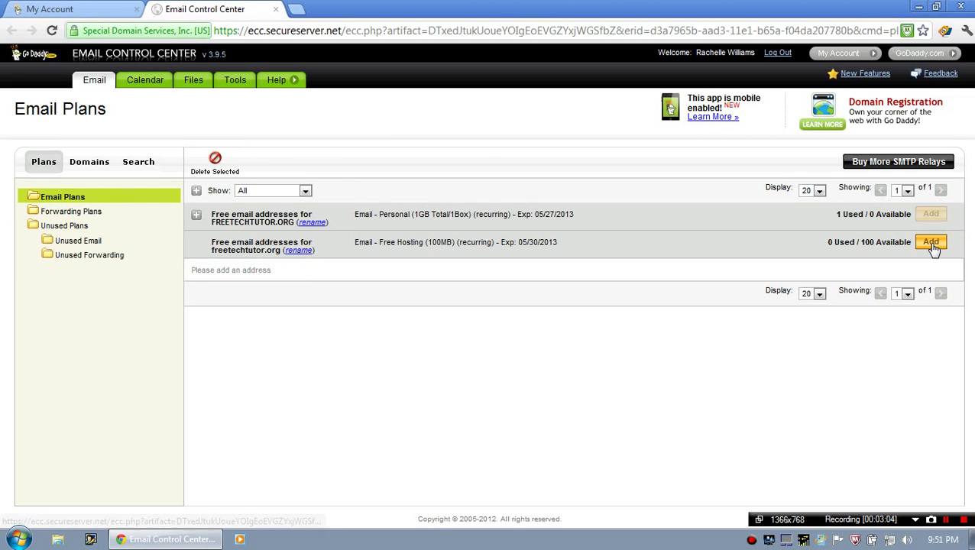
{"action": "left_click_drag", "start_coordinate": [663, 216], "coordinate": [411, 215]}
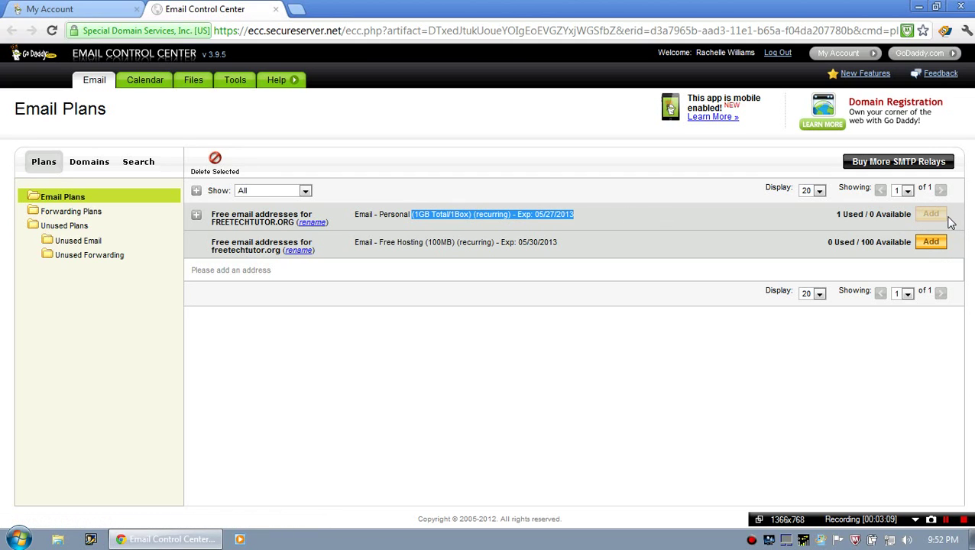
{"action": "left_click", "coordinate": [824, 333]}
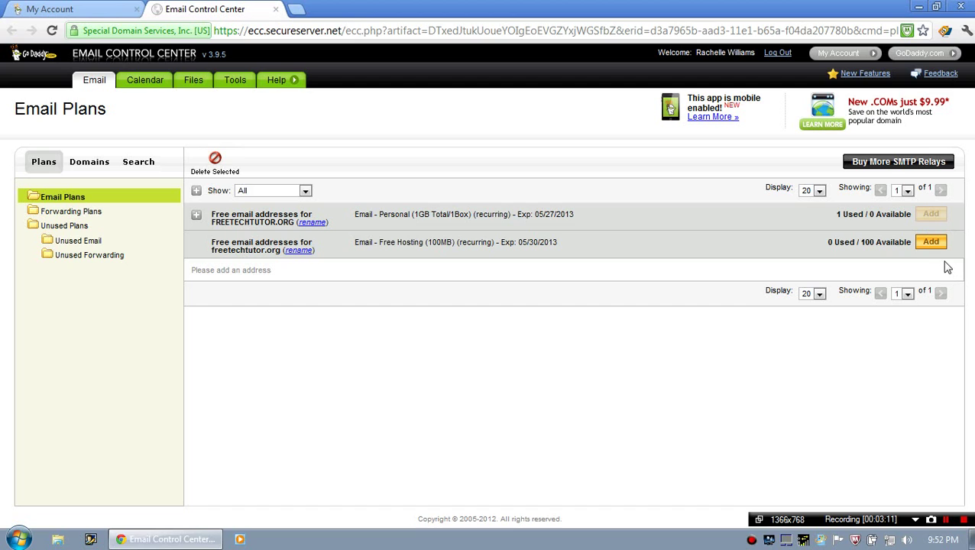
{"action": "left_click", "coordinate": [931, 242]}
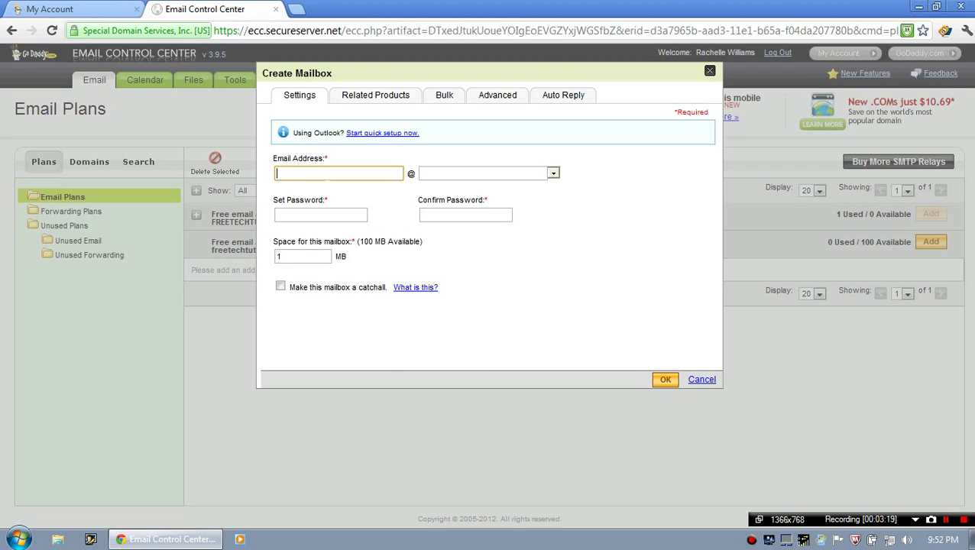
{"action": "key", "text": "Down"}
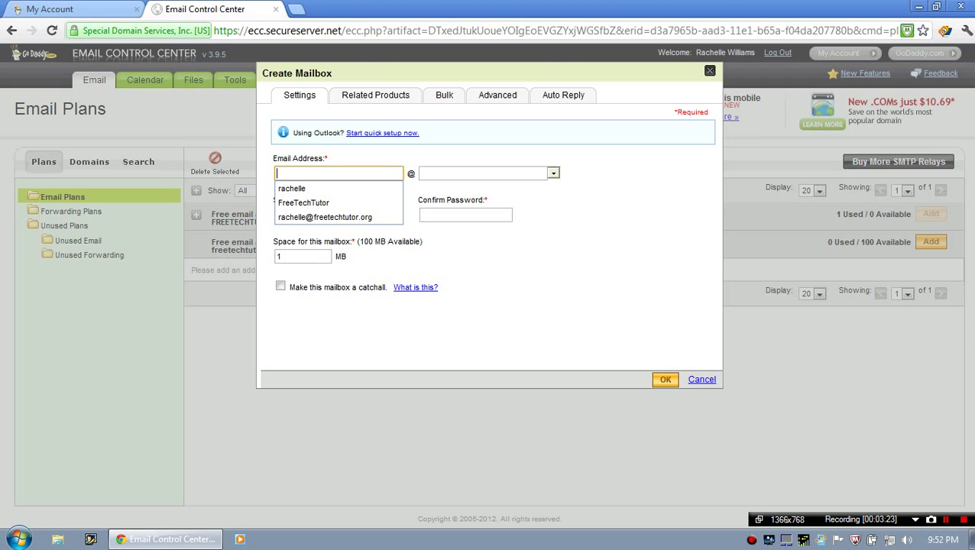
{"action": "key", "text": "Escape"}
{"action": "type", "text": "nfo"}
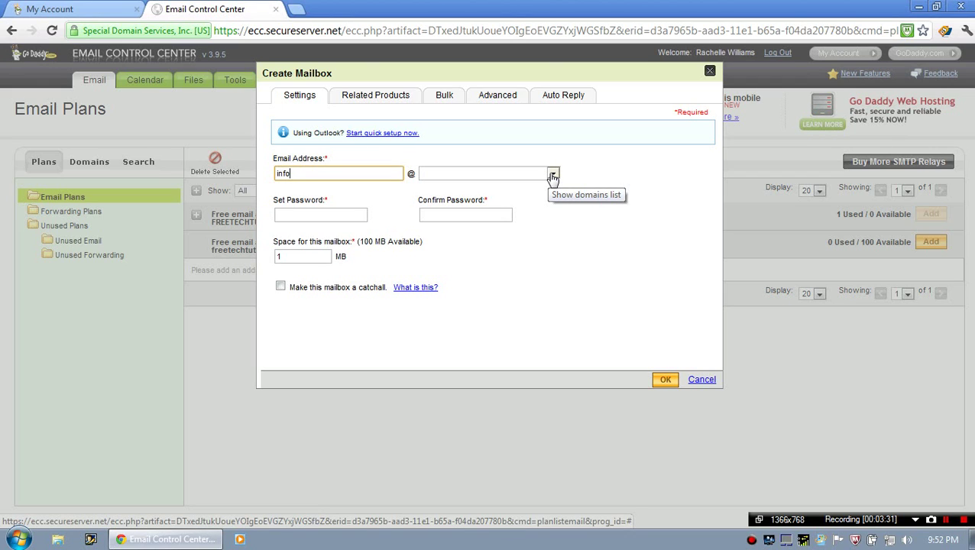
{"action": "left_click", "coordinate": [553, 175]}
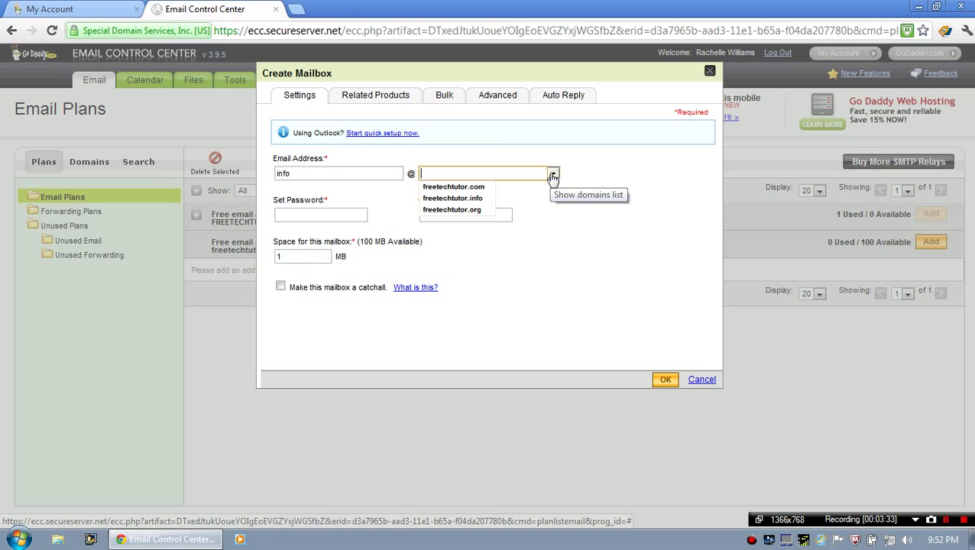
{"action": "left_click", "coordinate": [553, 175]}
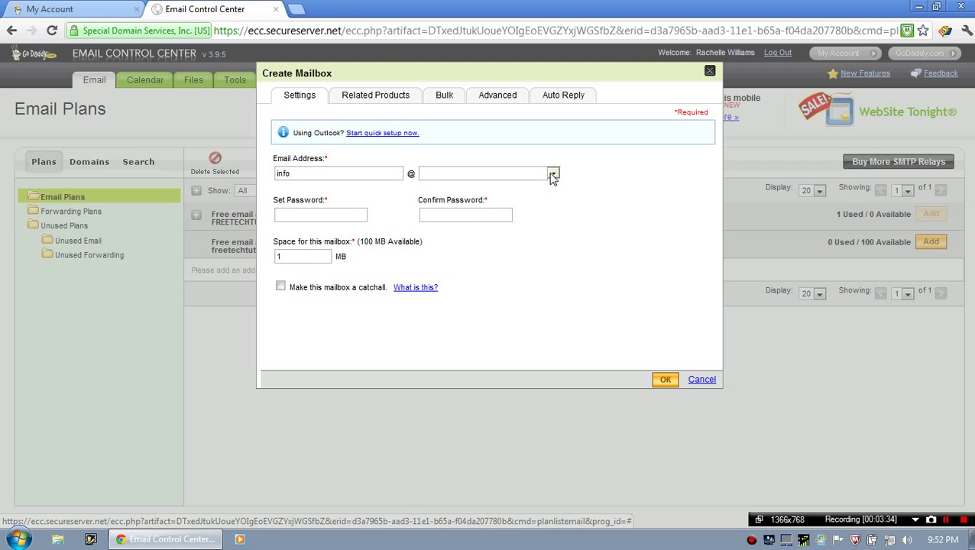
{"action": "left_click", "coordinate": [552, 175]}
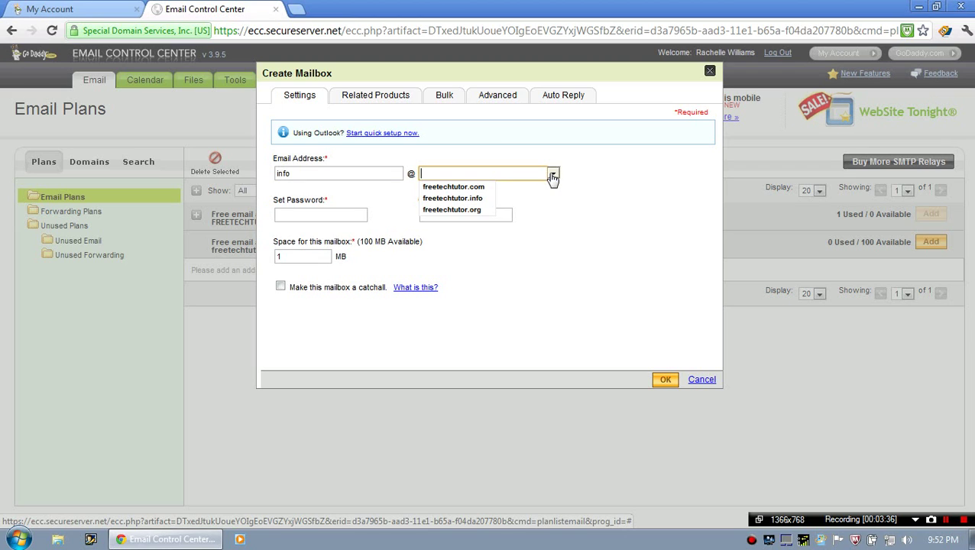
{"action": "left_click", "coordinate": [465, 187]}
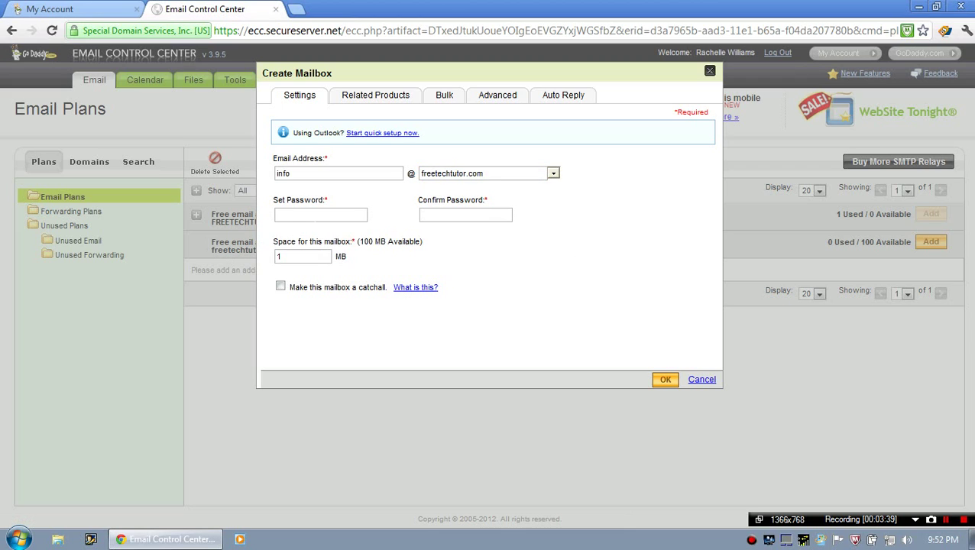
{"action": "left_click", "coordinate": [315, 214]}
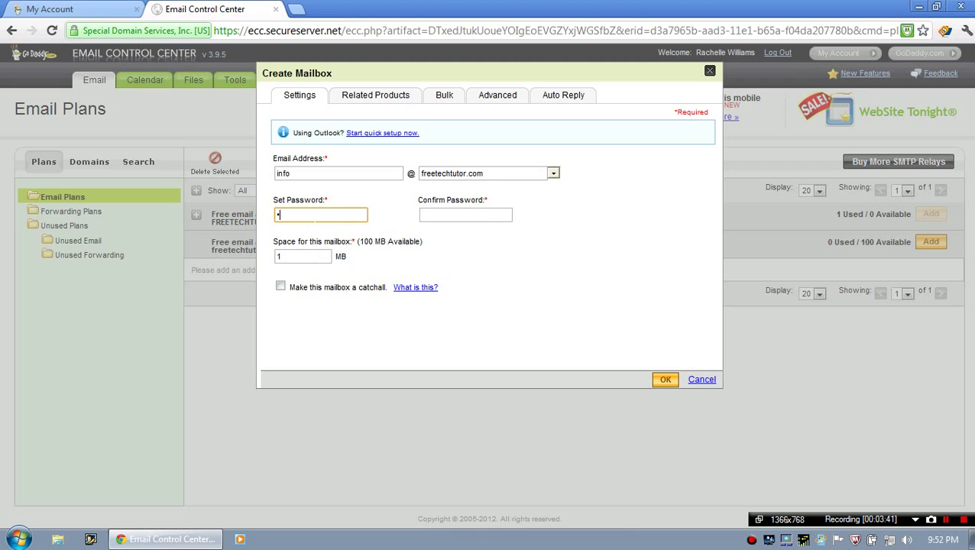
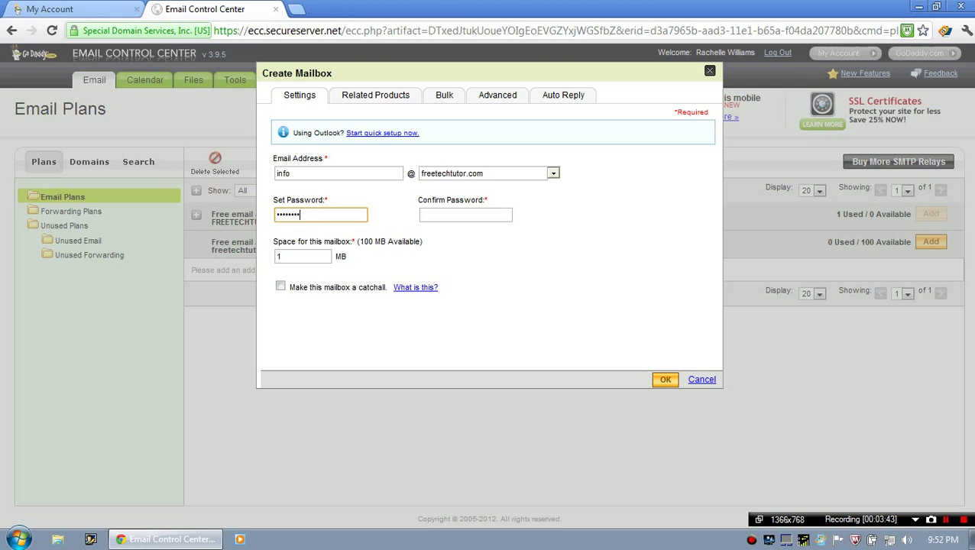
{"action": "key", "text": "Tab"}
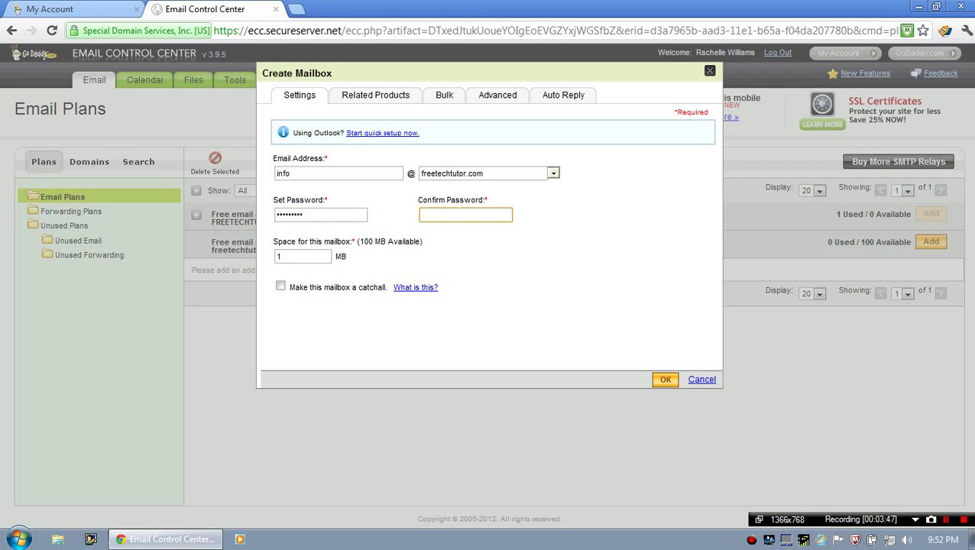
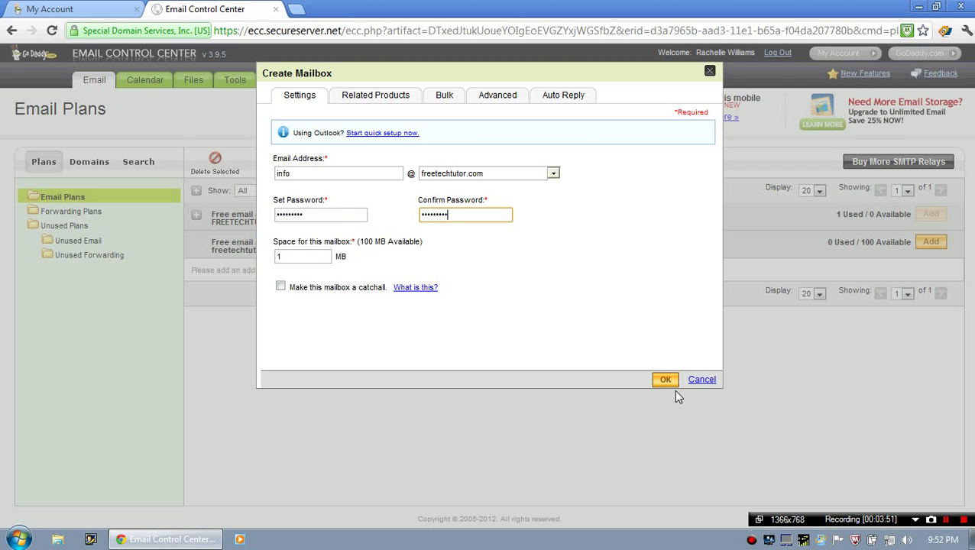
{"action": "left_click", "coordinate": [665, 380]}
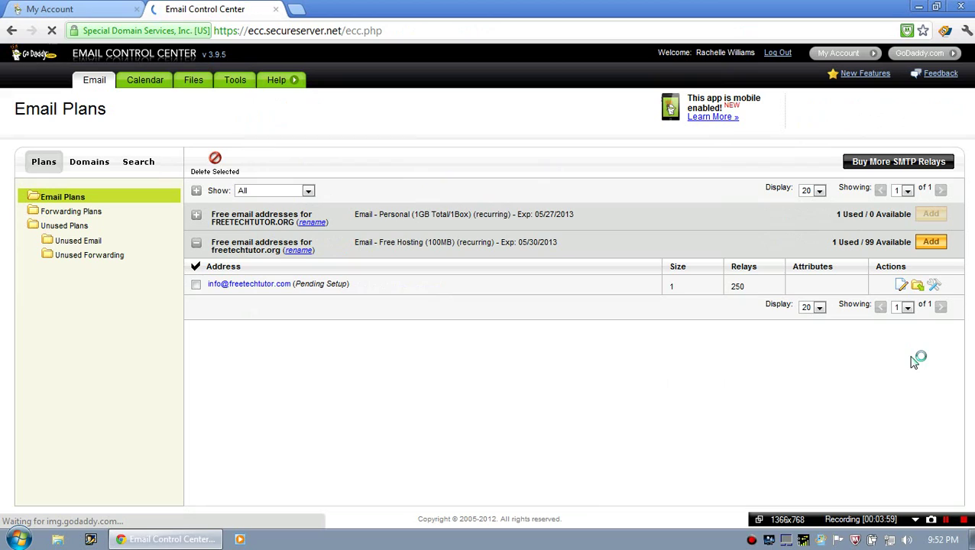
{"action": "left_click", "coordinate": [261, 287]}
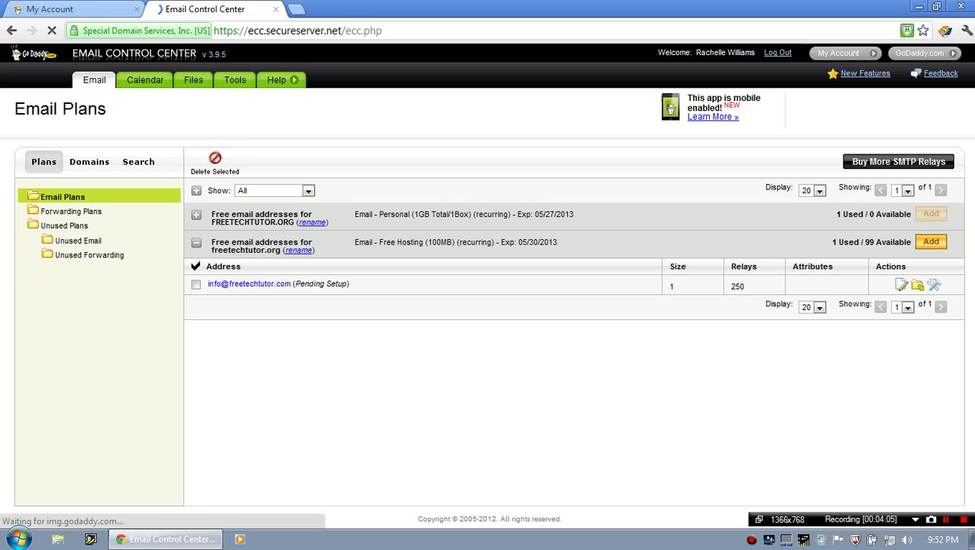